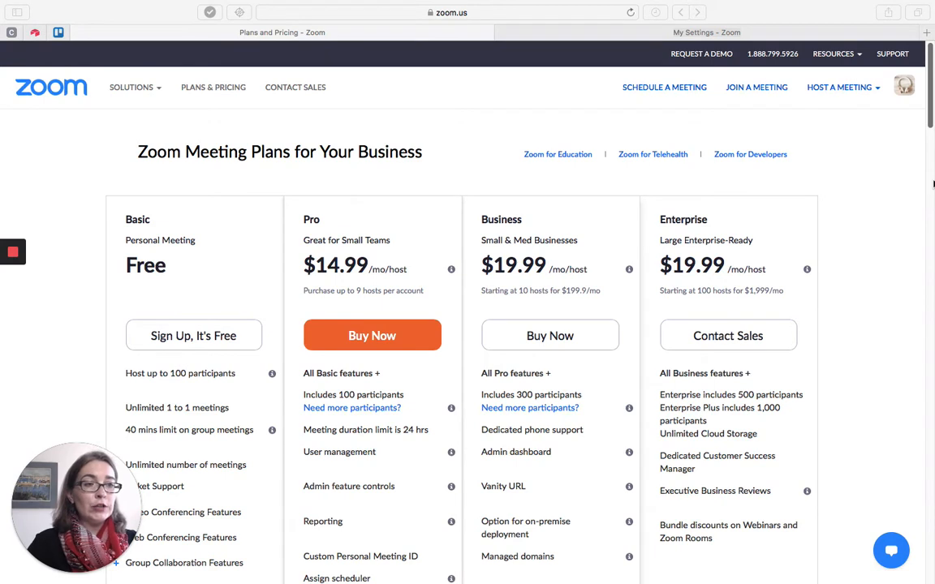
Review the Pro plan on the pricing page and its optional Video Webinars add-on.
left_click(318, 223)
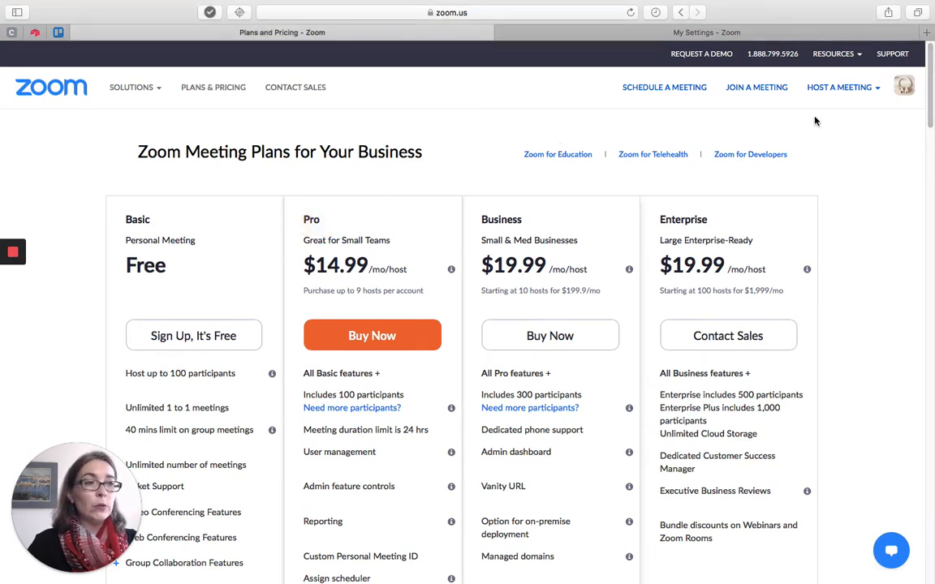
scroll(932, 106, "down", 10)
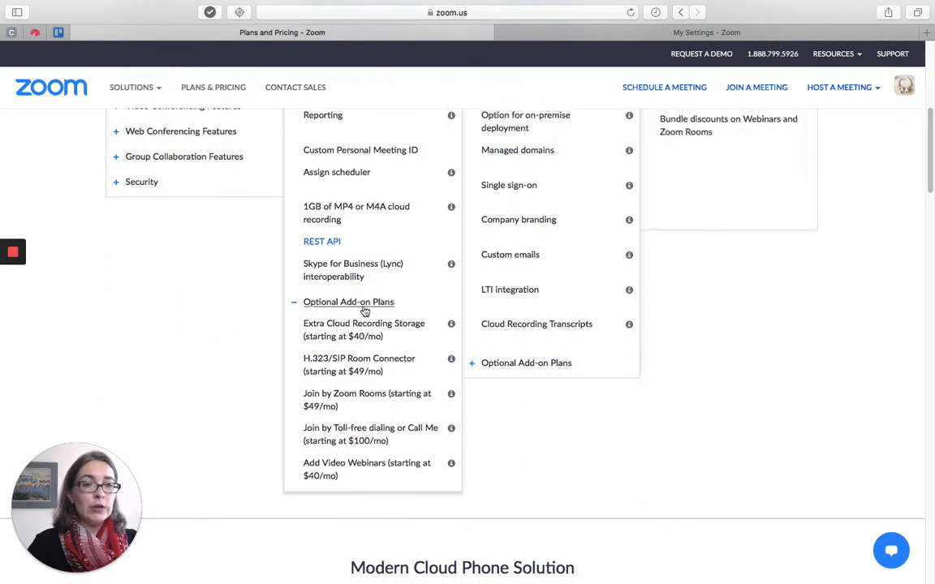
left_click(357, 467)
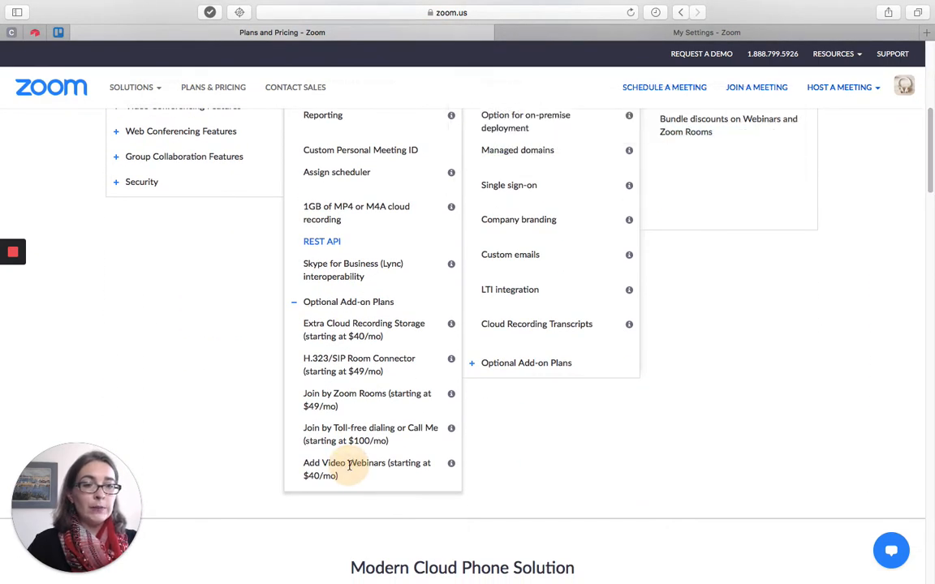
left_click_drag(930, 187, 930, 124)
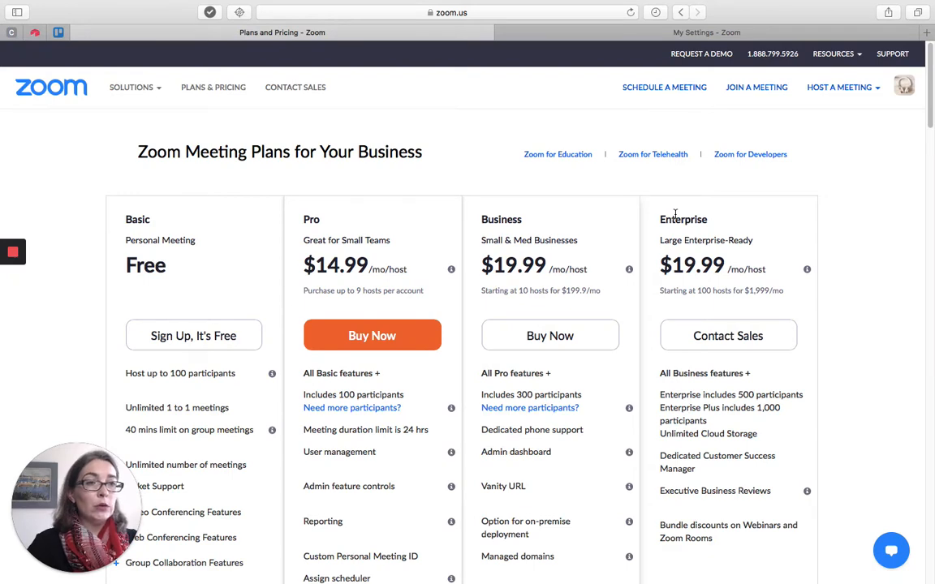
Check the Language Interpretation setting among the advanced in-meeting options of the account settings.
left_click(648, 36)
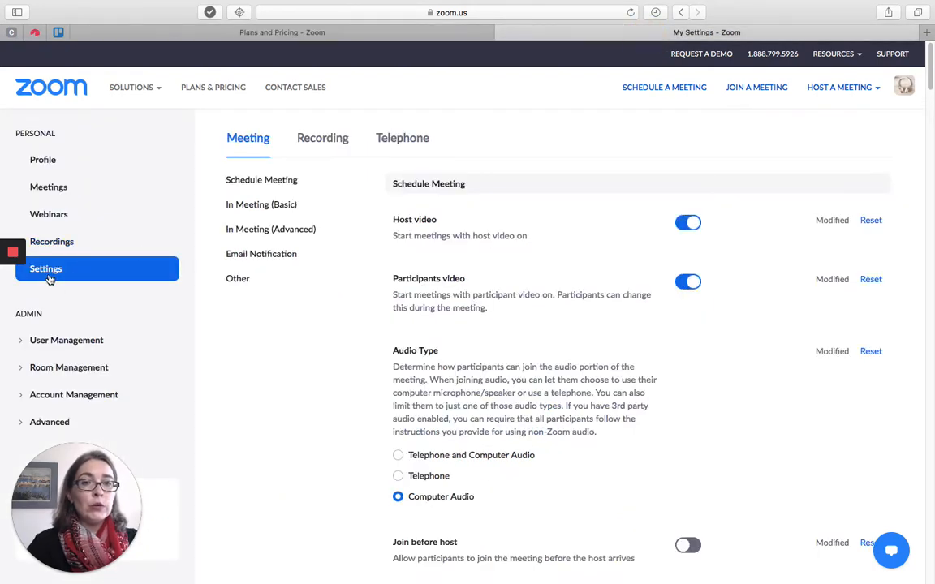
left_click(240, 231)
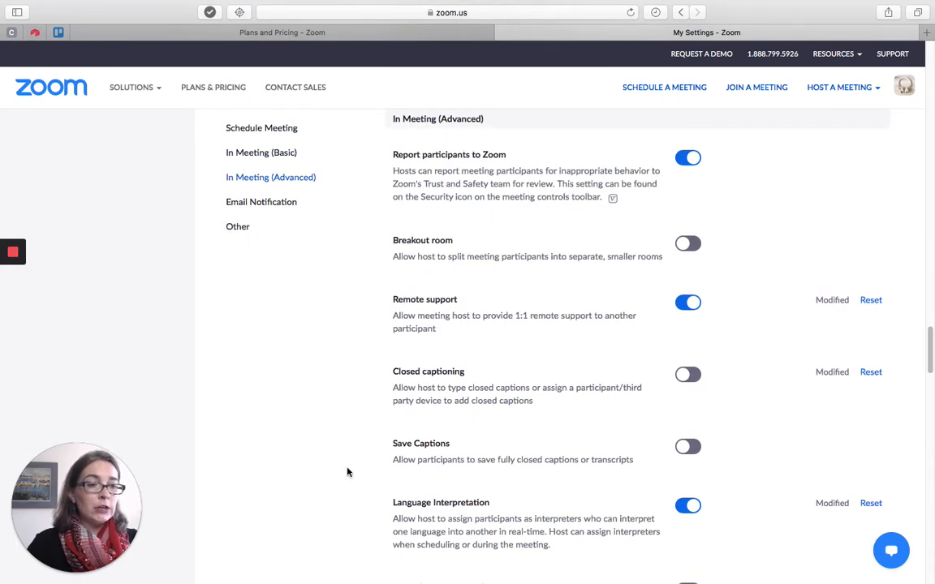
left_click(400, 507)
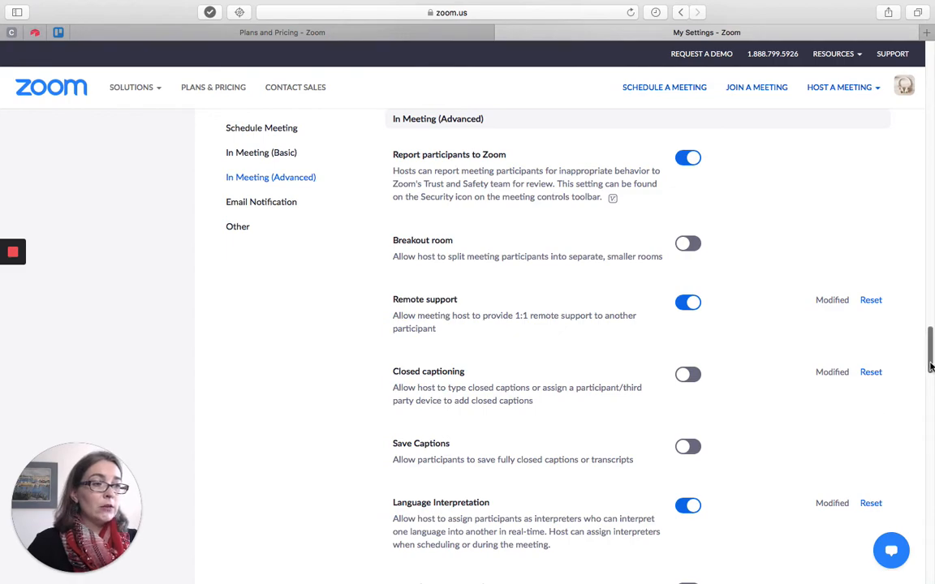
left_click_drag(924, 365, 929, 77)
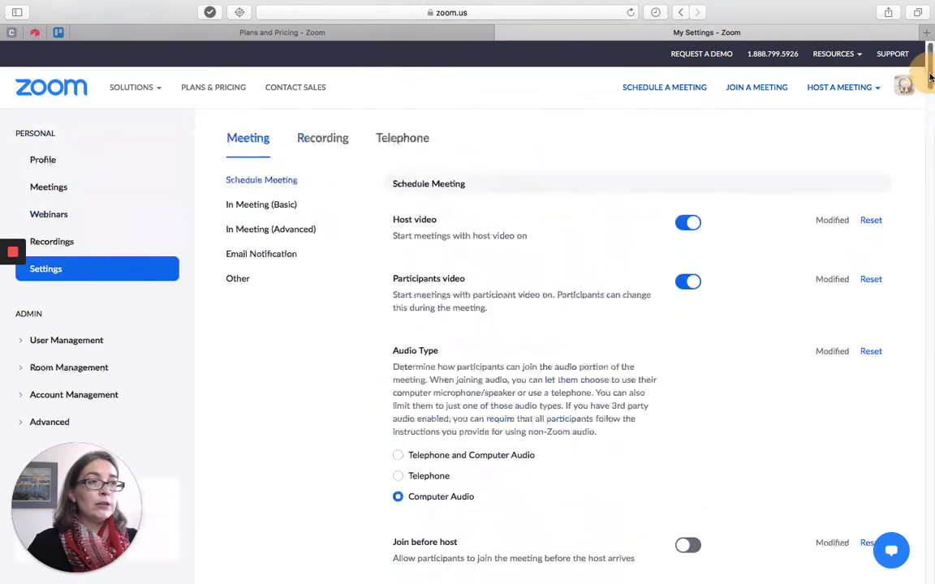
Begin scheduling a new webinar and enable language interpretation for it.
left_click(64, 216)
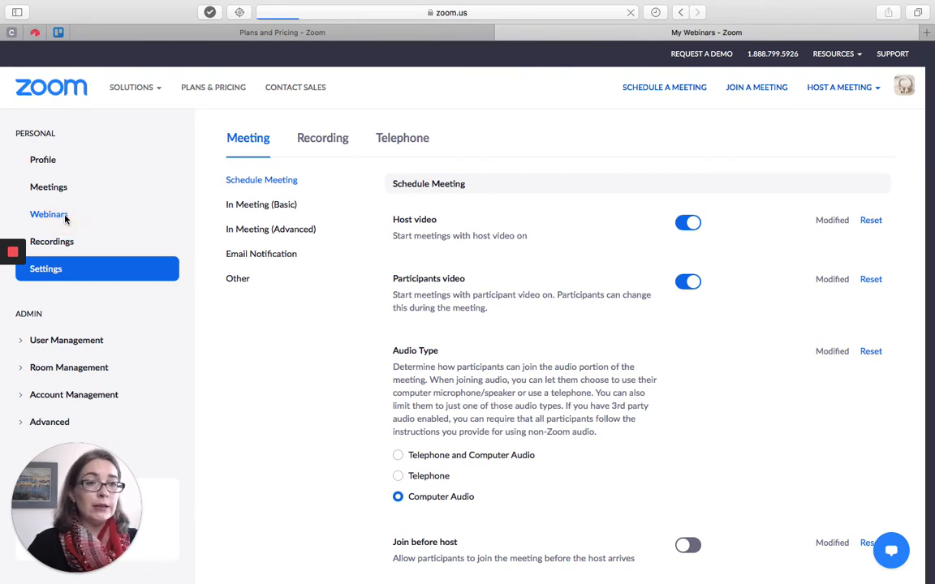
left_click(247, 189)
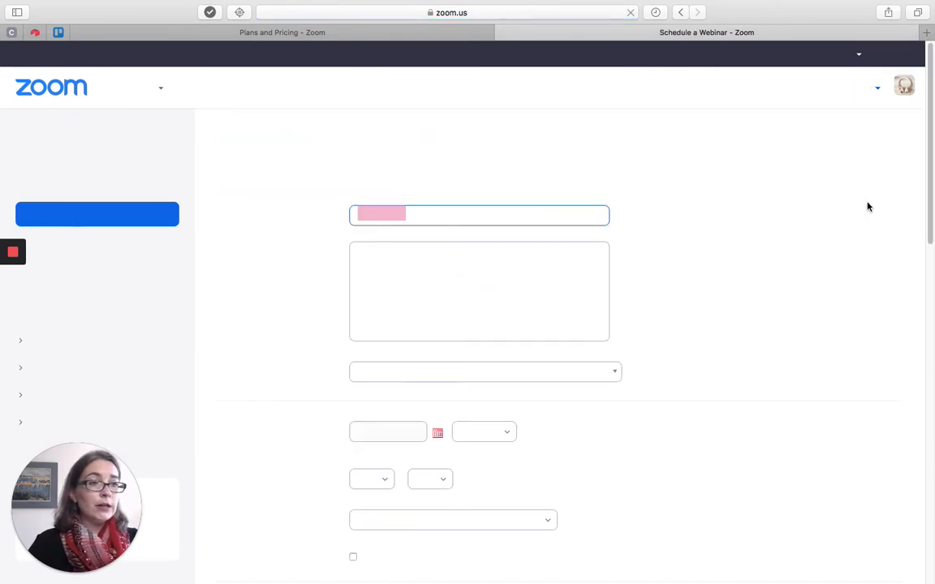
left_click_drag(927, 149, 930, 448)
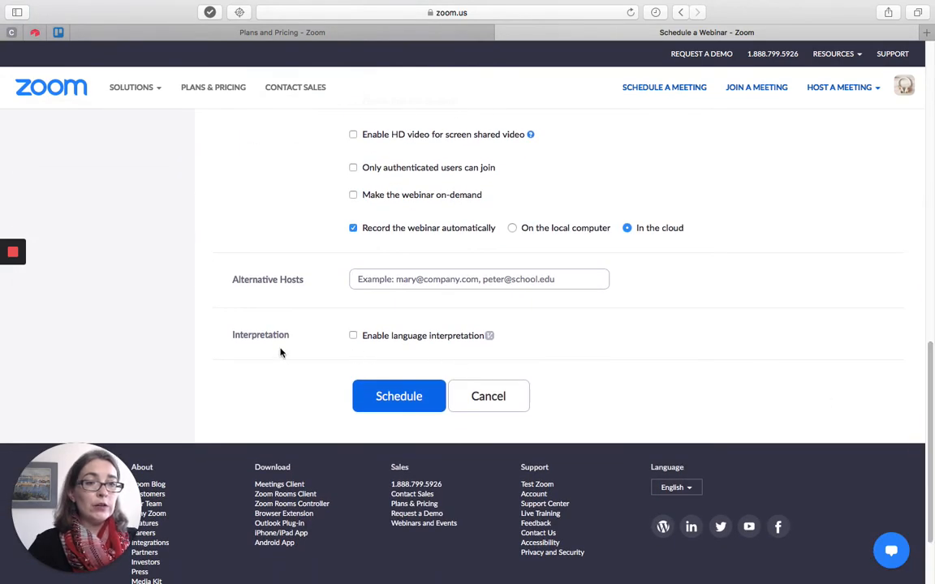
left_click(353, 336)
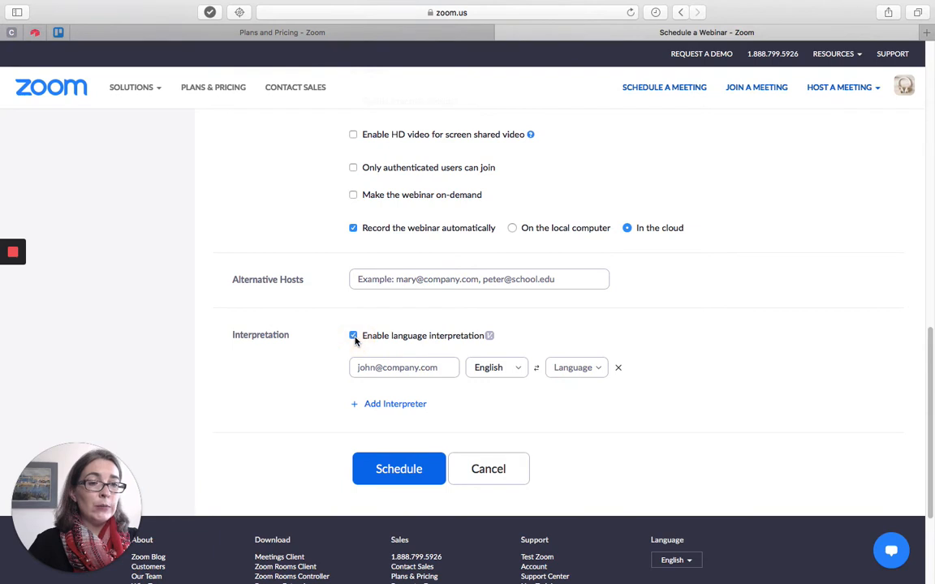
Enter the first interpreter's e-mail address and set the language pair to English and French.
left_click(366, 369)
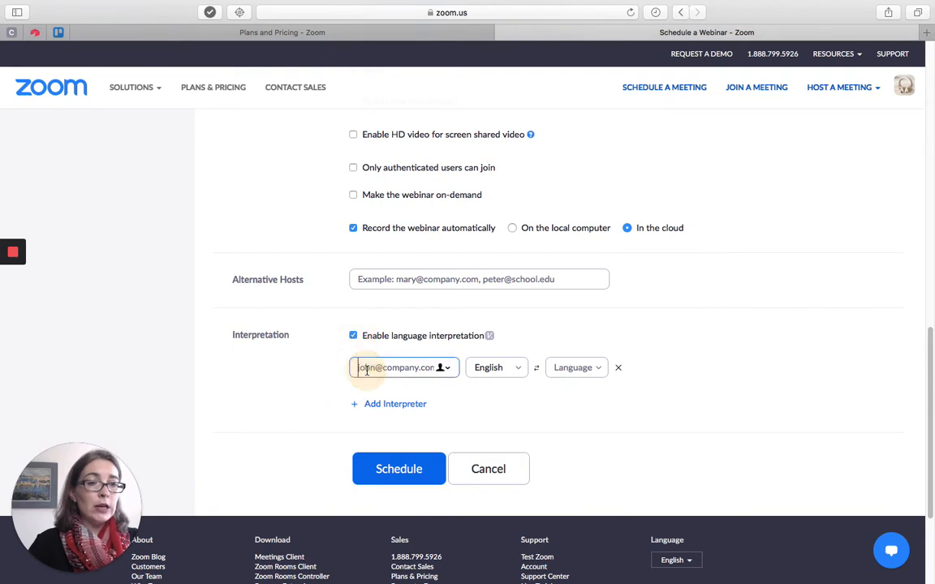
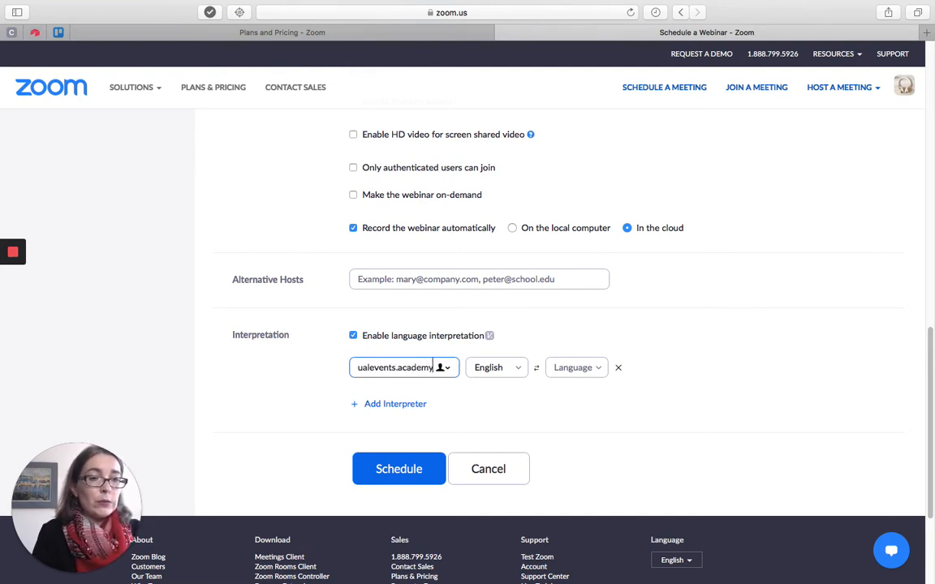
left_click(500, 370)
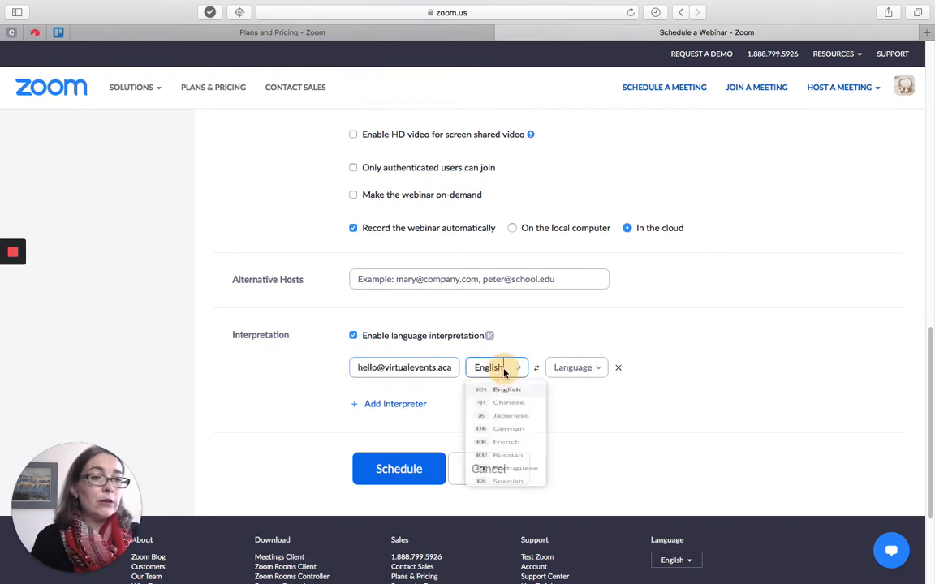
left_click(579, 368)
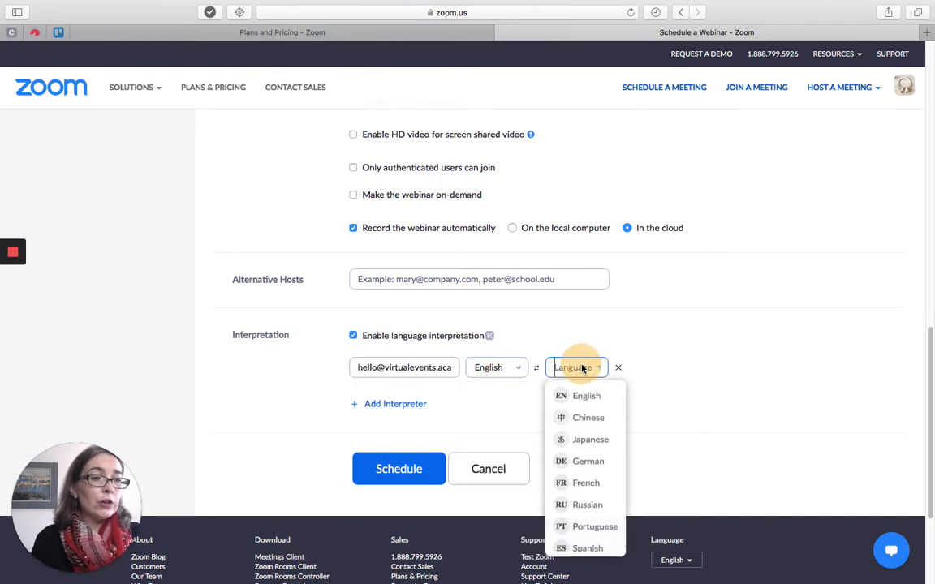
left_click(593, 489)
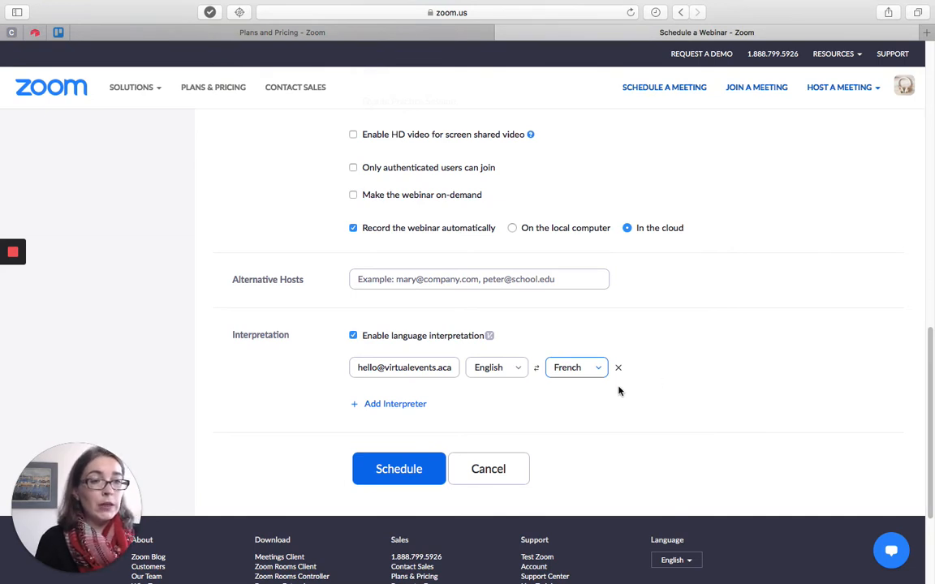
Add a second blank interpreter row to the webinar form and delete it again.
left_click(397, 406)
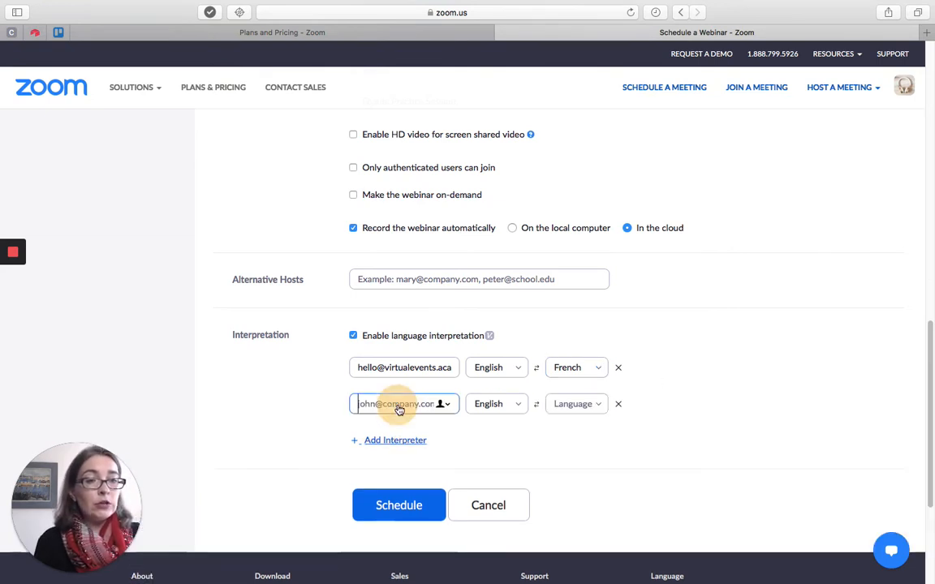
left_click(619, 405)
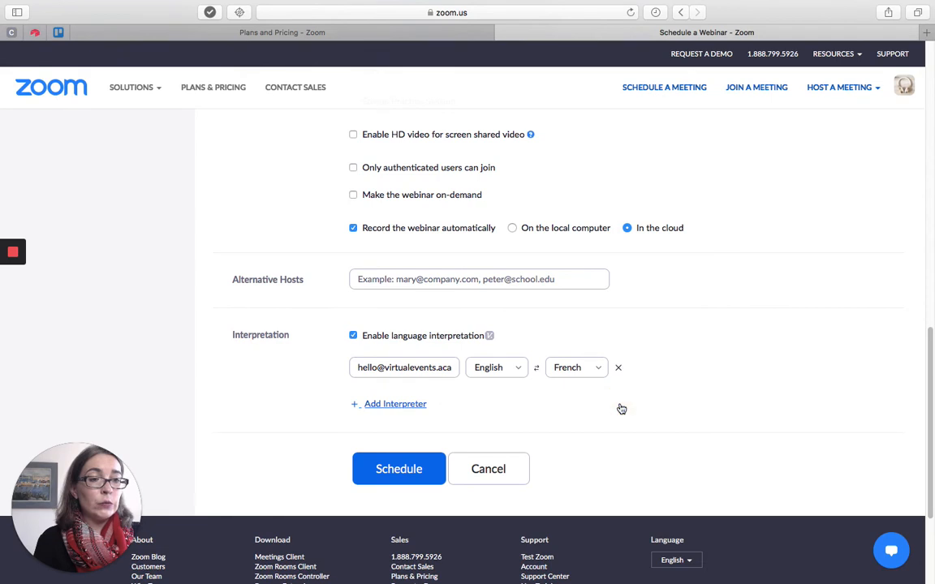
Schedule the webinar and start it in the Zoom desktop app.
left_click(415, 470)
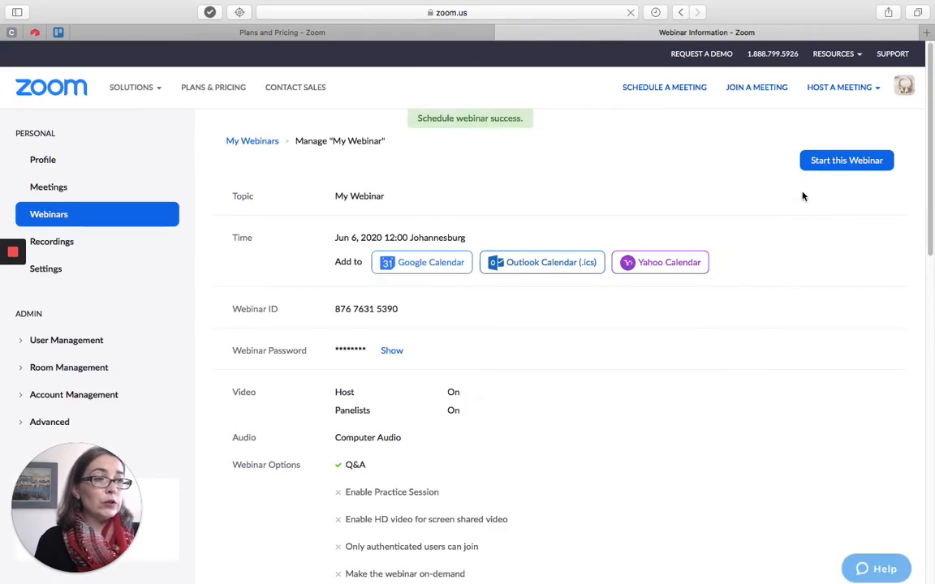
left_click(835, 164)
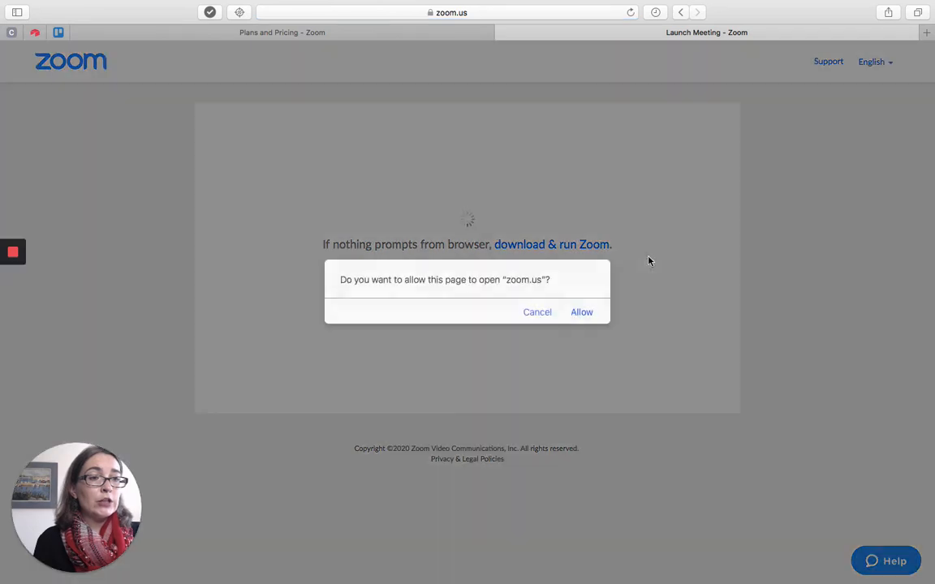
left_click(583, 313)
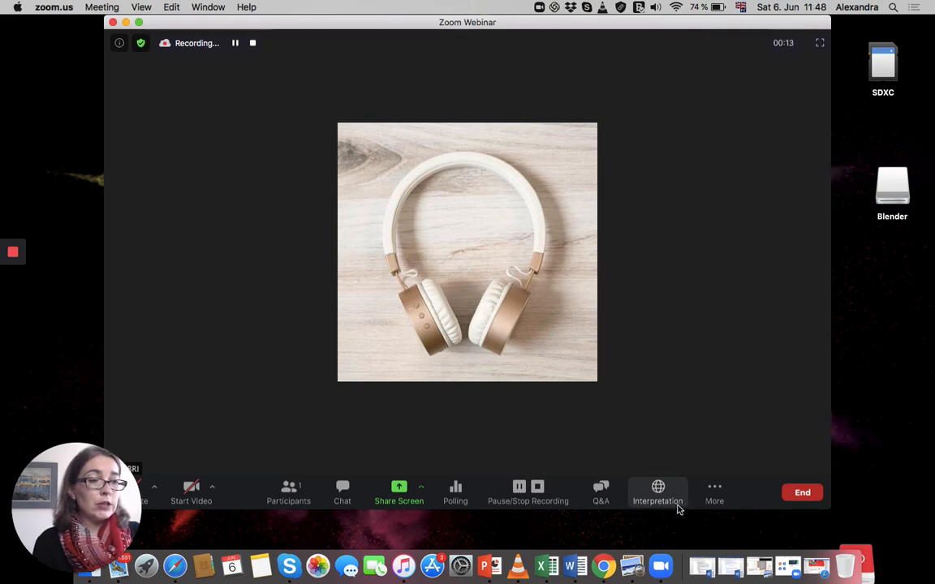
Start language interpretation with only the English–French interpreter assigned, and continue recording without audio.
left_click(672, 505)
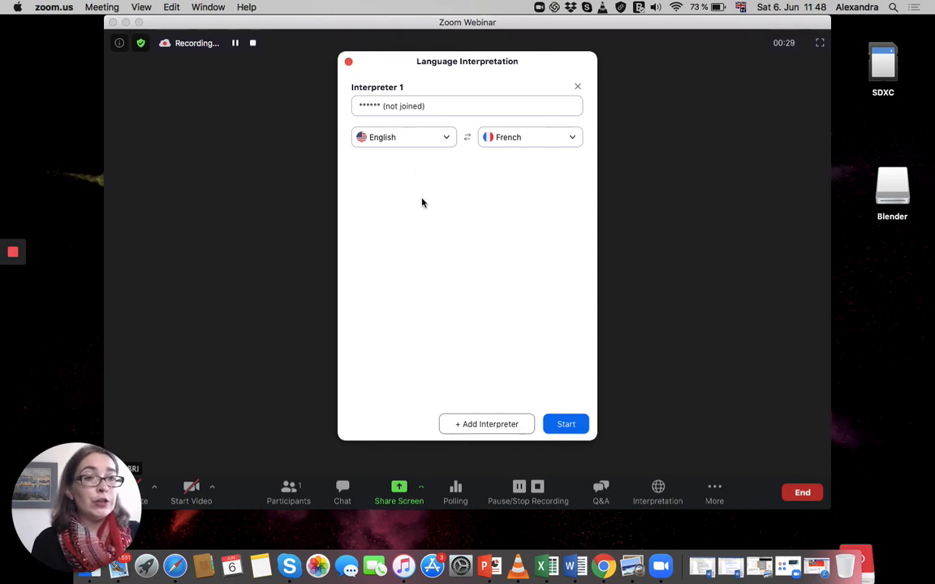
left_click(479, 430)
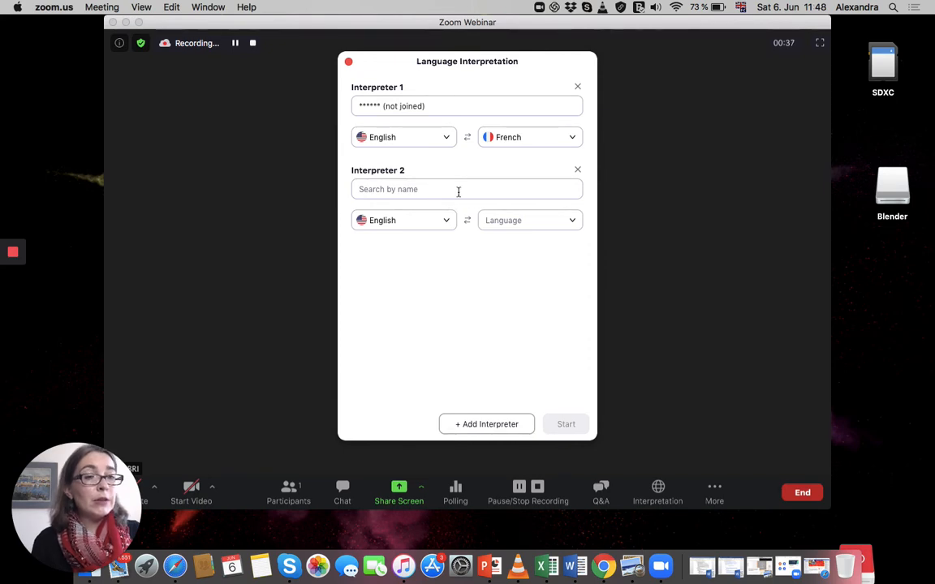
left_click(577, 171)
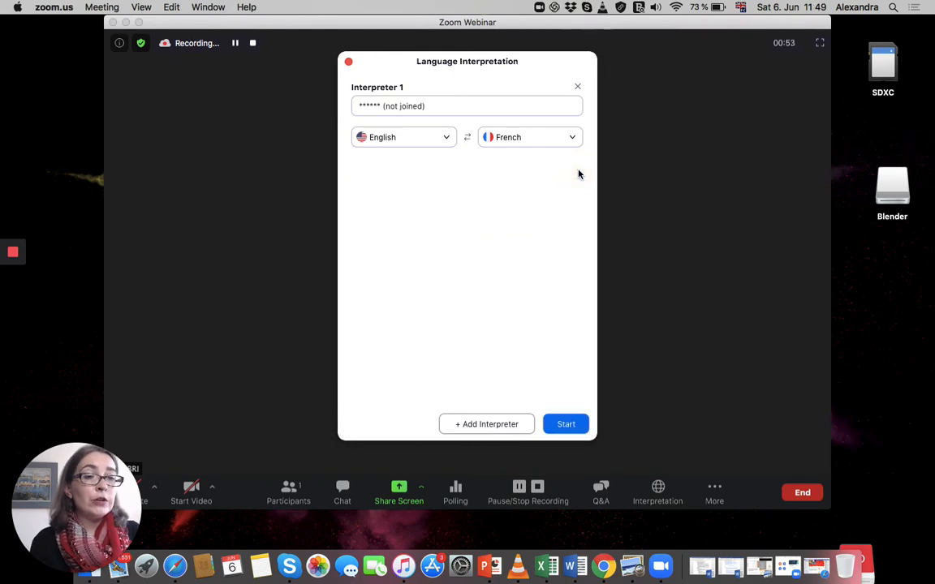
left_click(572, 428)
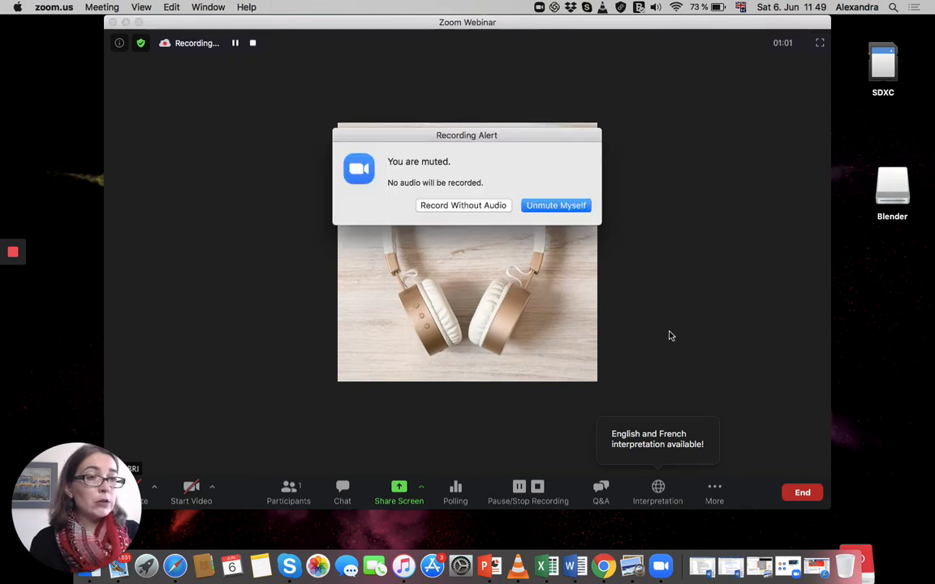
left_click(488, 206)
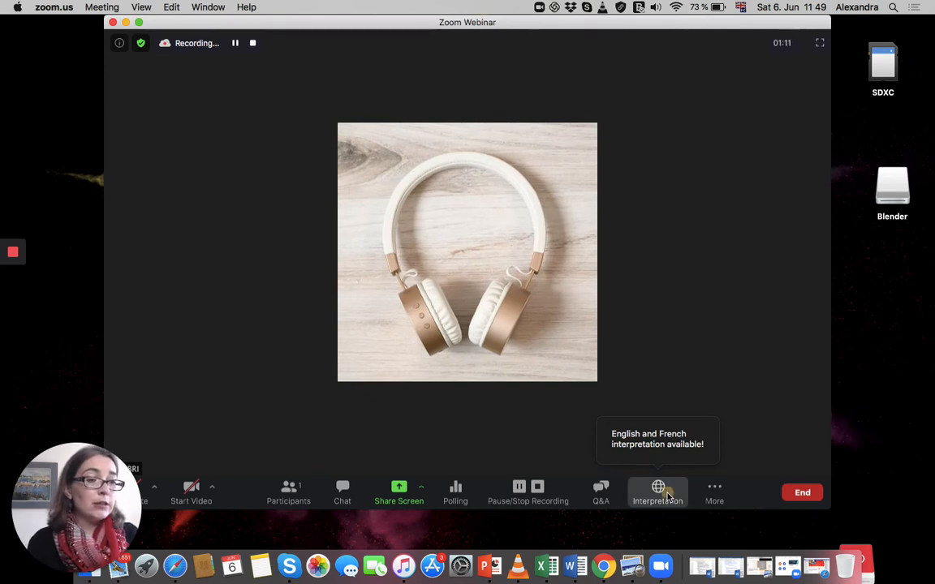
Select the English interpretation channel for listening and set the channel back to Off.
left_click(668, 496)
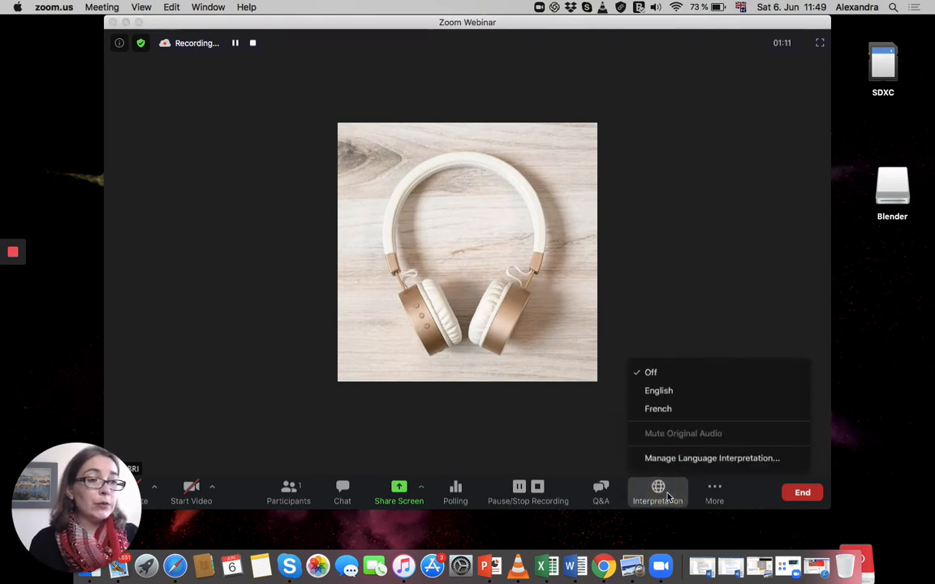
left_click(688, 391)
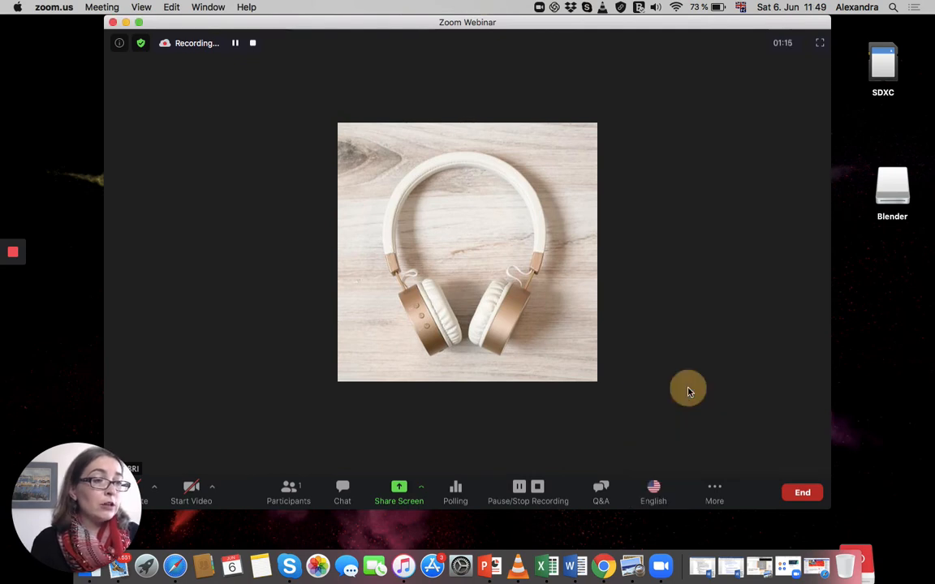
left_click(654, 493)
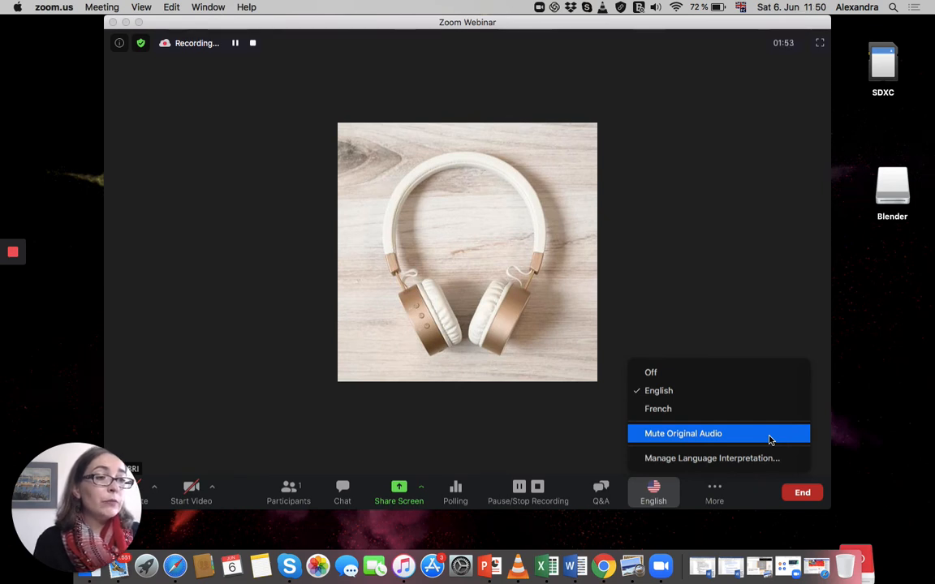
left_click(759, 374)
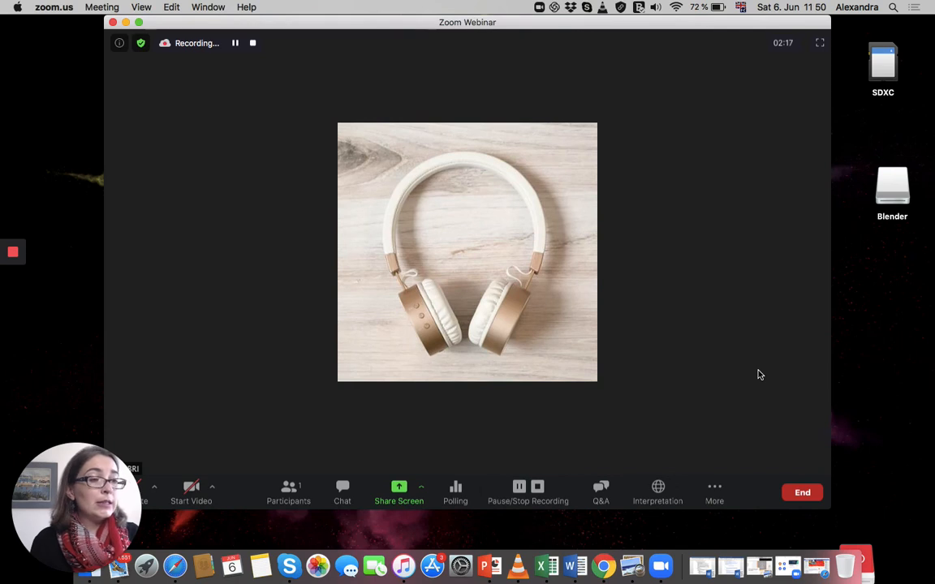
left_click(655, 493)
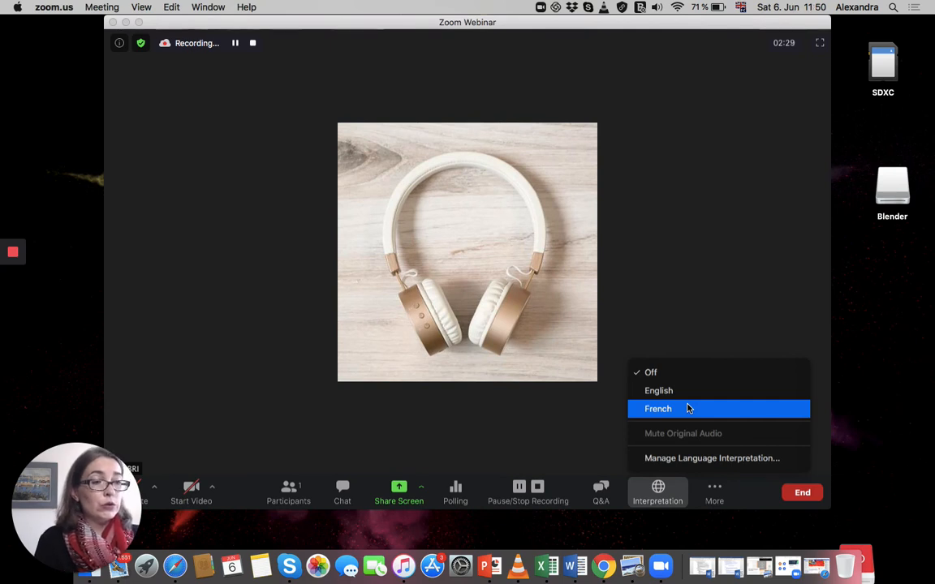
left_click(736, 355)
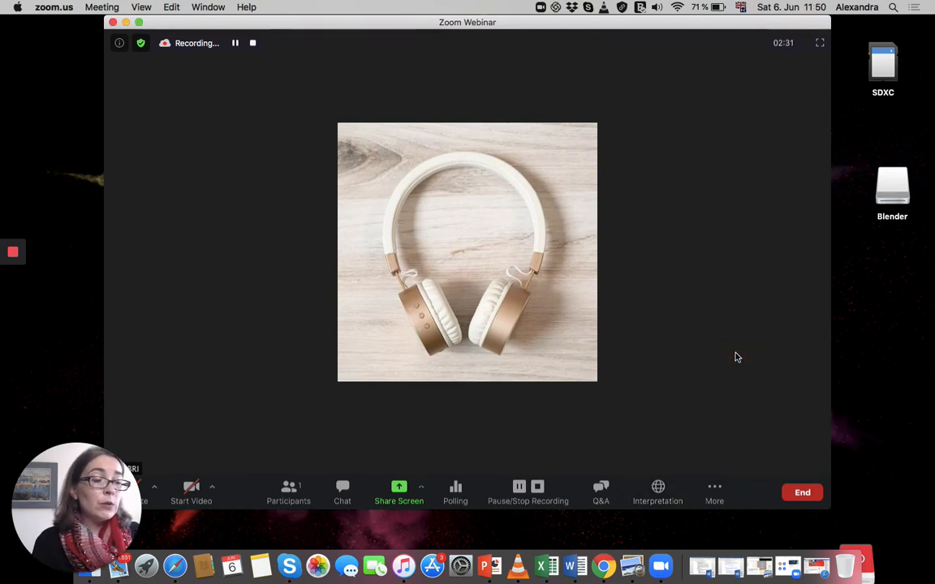